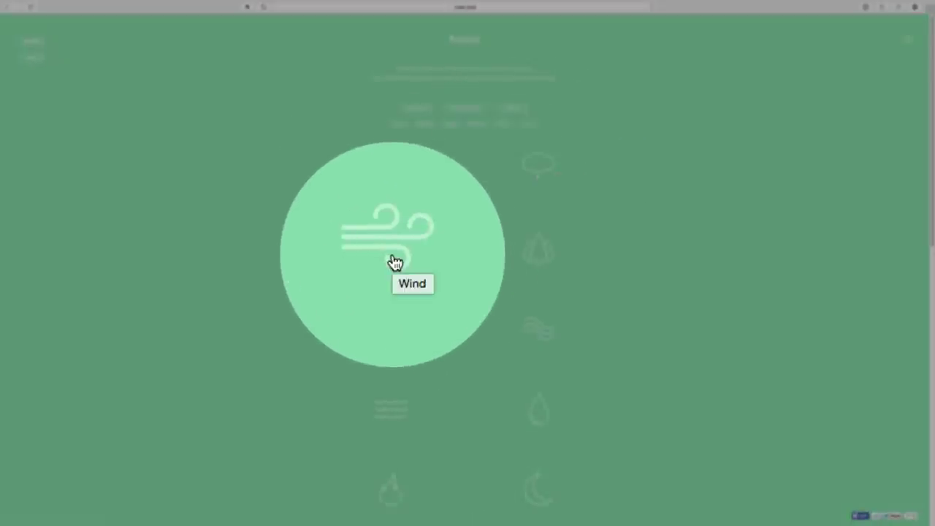
# - Scroll down through the sound icon grid and back up to the top
pyautogui.scroll(-10, 540, 255)
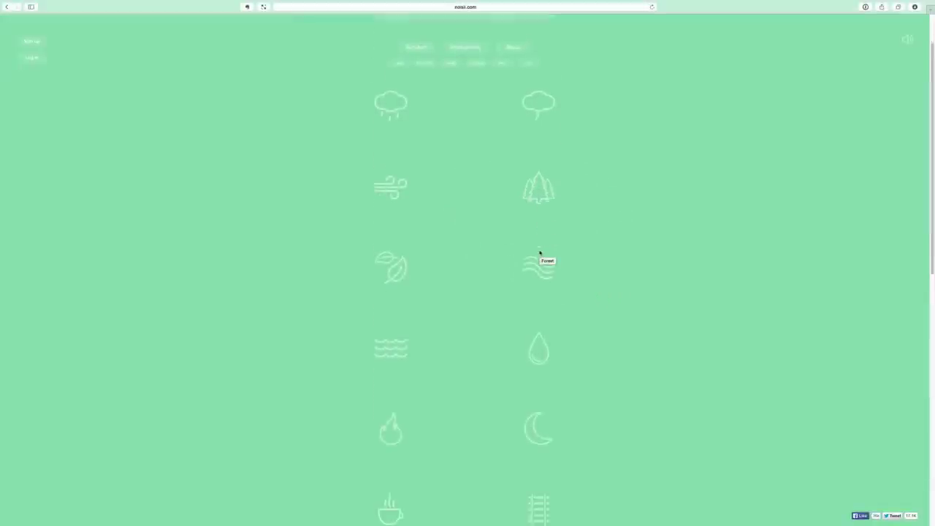
pyautogui.scroll(10, 726, 233)
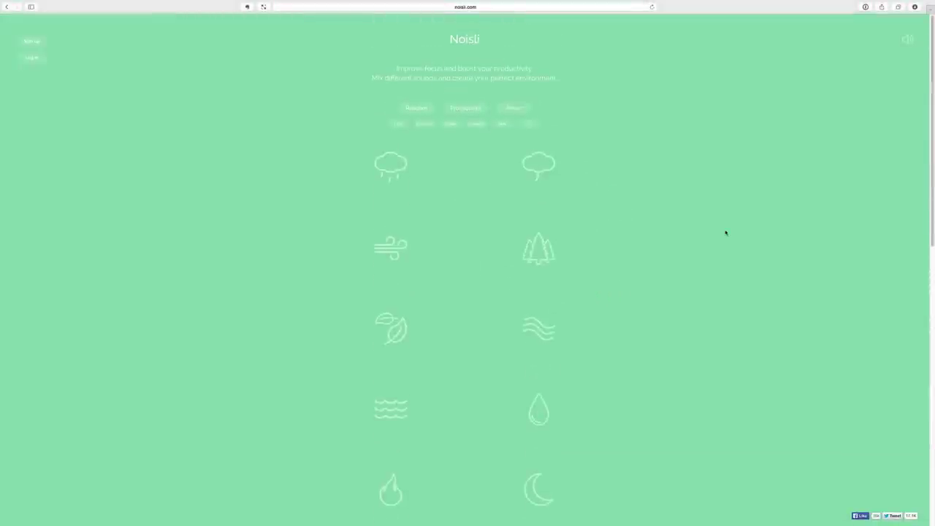
# - Turn on rain at a lowered volume, then add thunder, wind and forest sounds
pyautogui.click(395, 177)
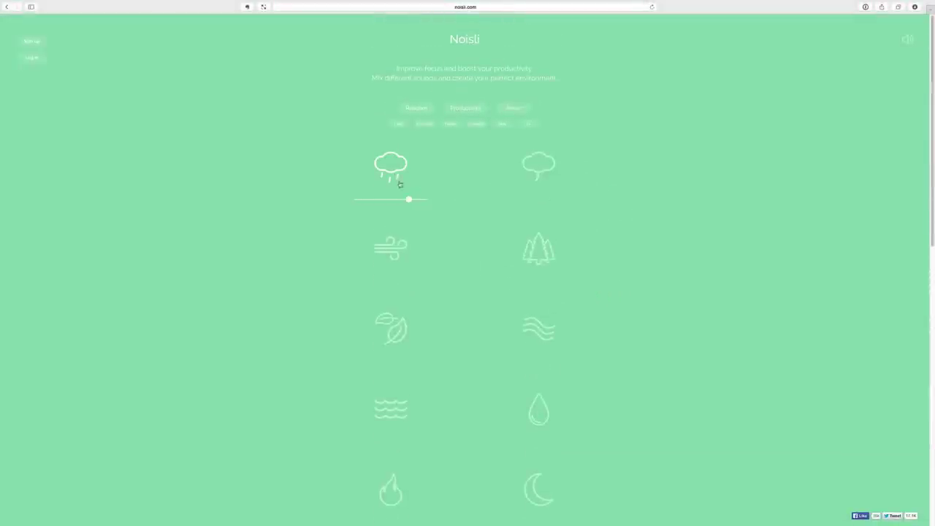
pyautogui.moveTo(409, 203)
pyautogui.mouseDown()
pyautogui.moveTo(376, 203)
pyautogui.moveTo(384, 203)
pyautogui.mouseUp()
pyautogui.click(541, 166)
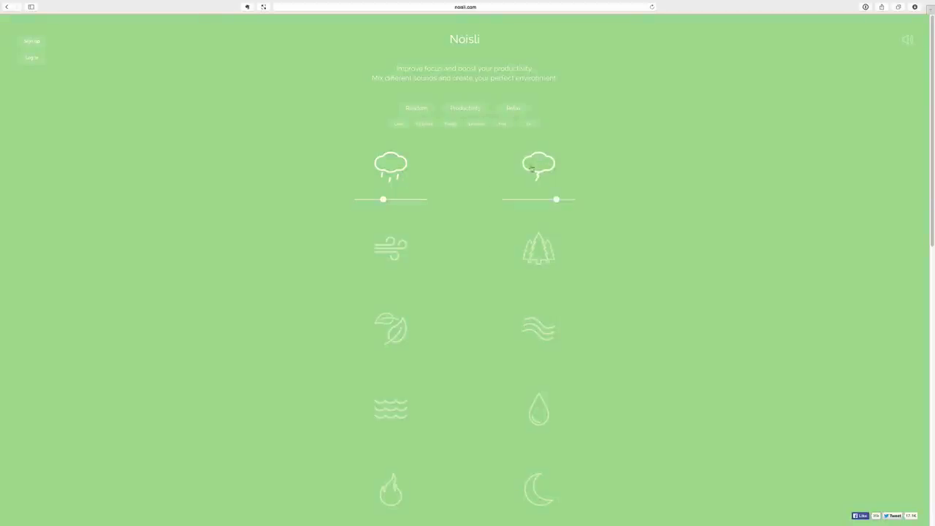
pyautogui.click(393, 252)
pyautogui.click(526, 257)
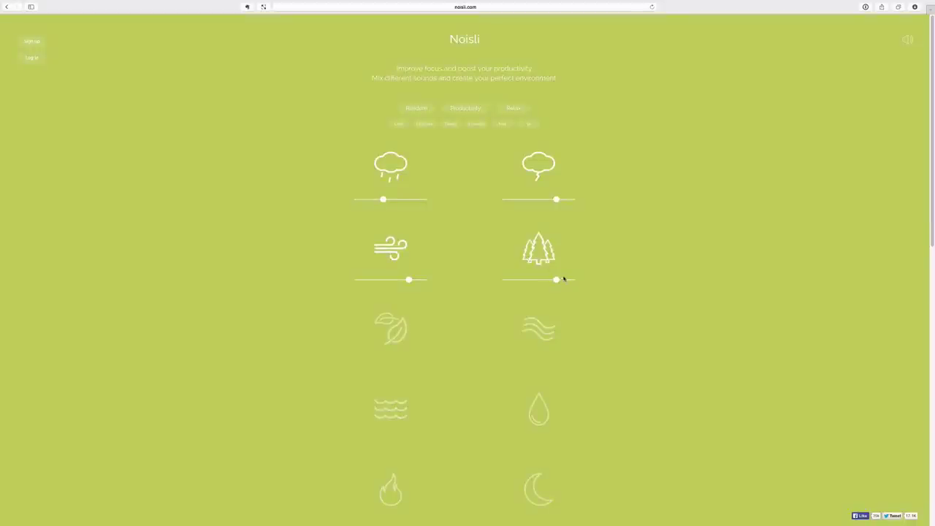
# - Lower the forest, wind and thunder volumes
pyautogui.moveTo(563, 279); pyautogui.dragTo(540, 279)
pyautogui.moveTo(408, 280); pyautogui.dragTo(379, 280)
pyautogui.moveTo(556, 201); pyautogui.dragTo(530, 202)
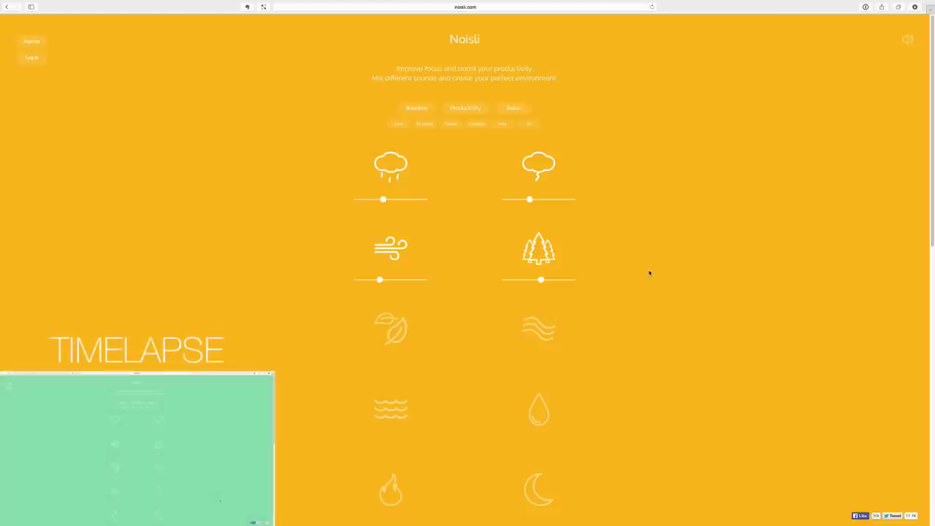
# - Nudge the forest and wind volumes slightly lower
pyautogui.moveTo(541, 281); pyautogui.dragTo(529, 281)
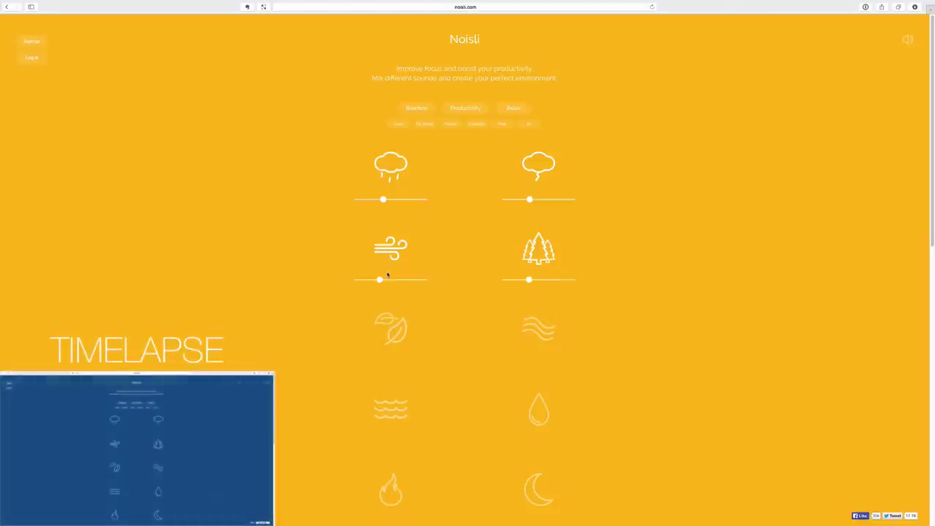
pyautogui.moveTo(380, 282); pyautogui.dragTo(375, 282)
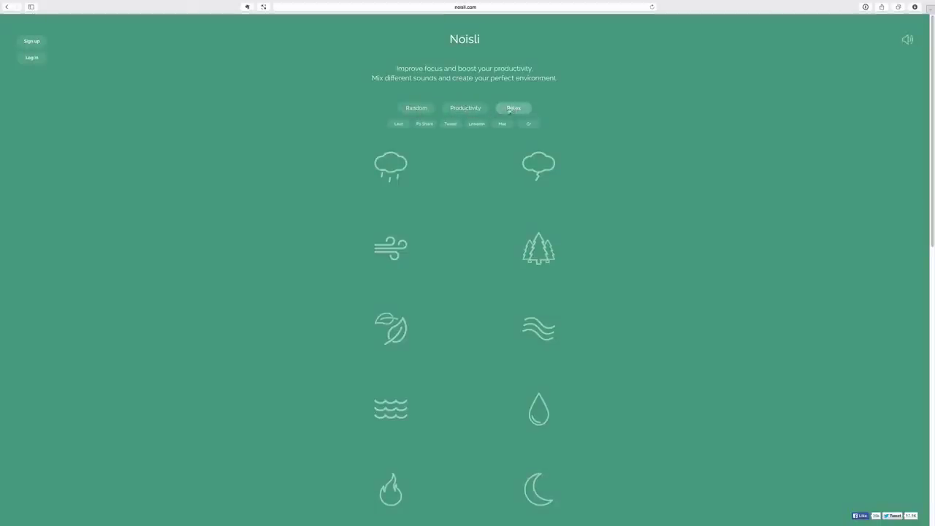
# - Load the Productivity preset twice, reviewing each resulting sound mix
pyautogui.click(466, 107)
pyautogui.scroll(-1, 651, 212)
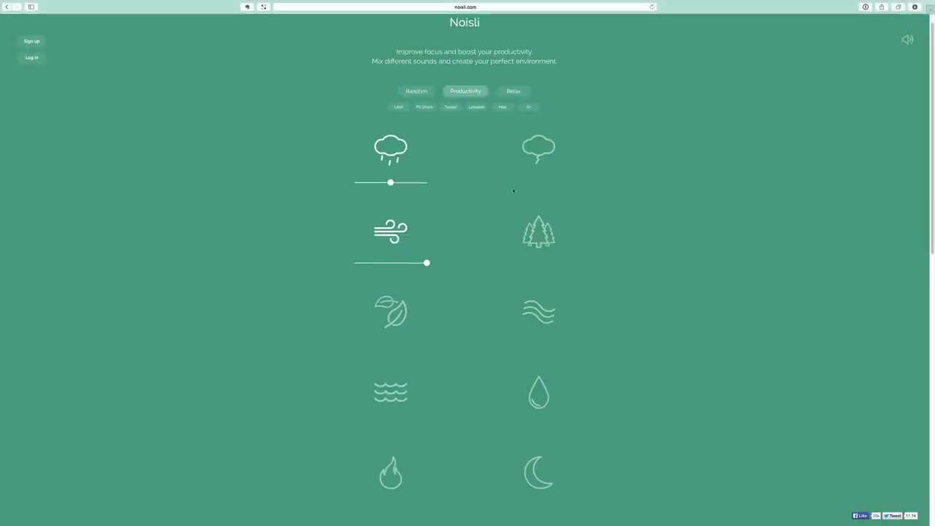
pyautogui.scroll(-4, 457, 173)
pyautogui.scroll(5, 457, 173)
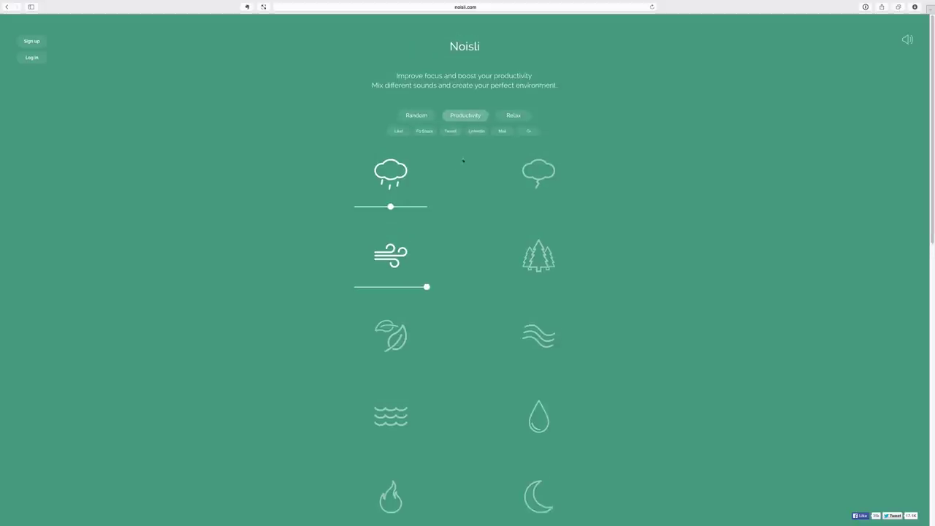
pyautogui.click(465, 110)
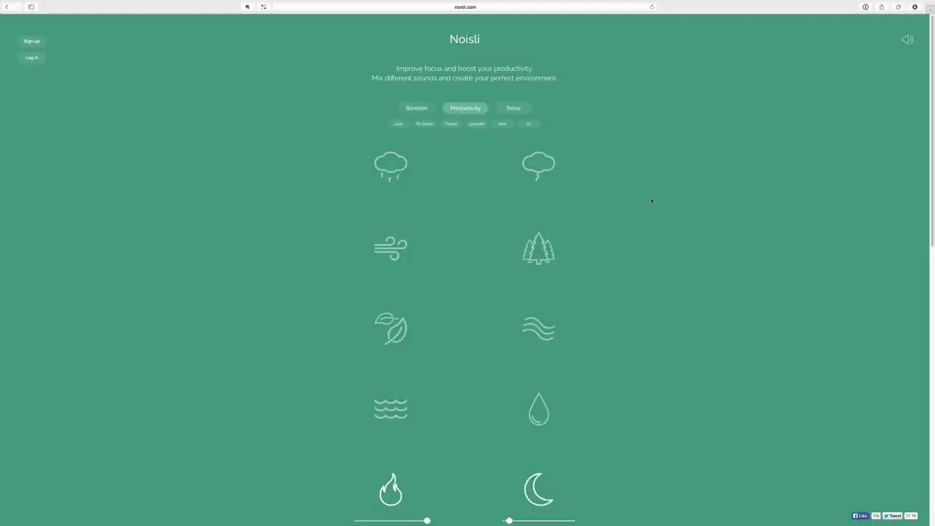
pyautogui.scroll(-5, 651, 200)
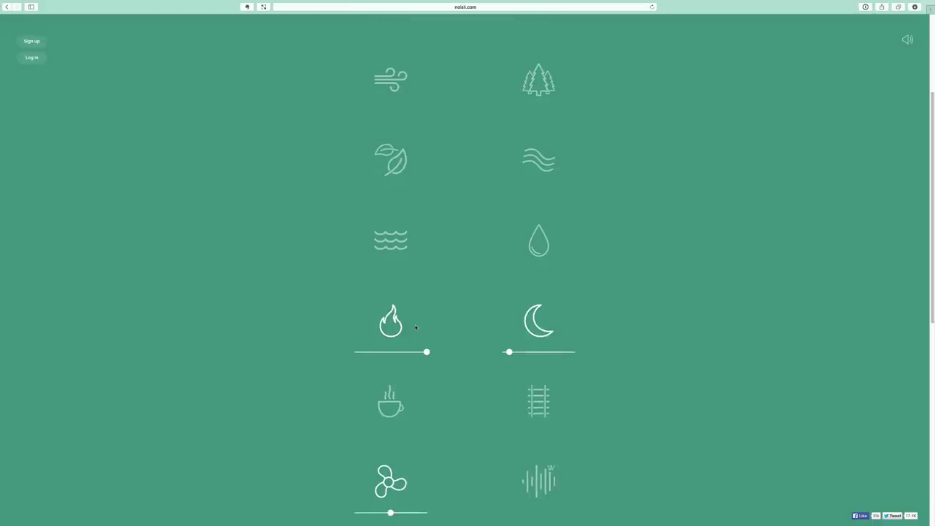
pyautogui.scroll(-3, 416, 327)
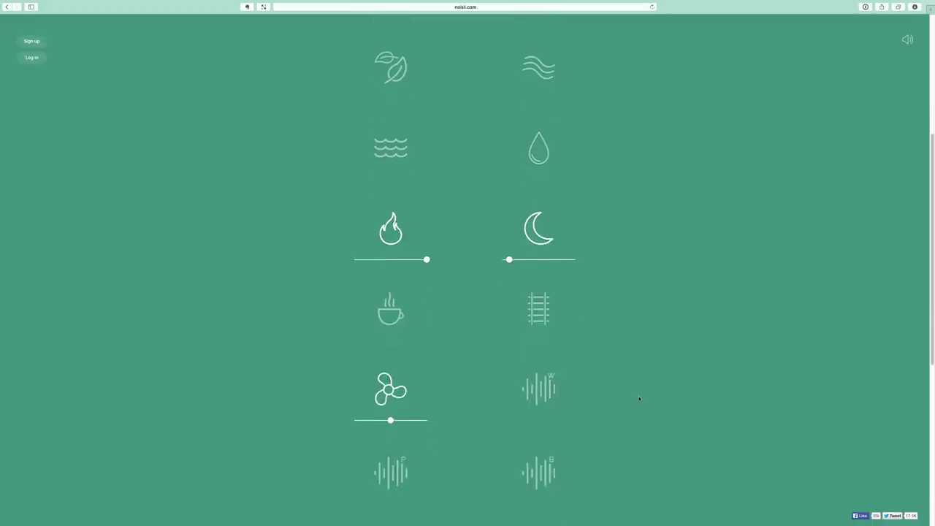
pyautogui.scroll(8, 639, 396)
# - Load the Relax preset and review its sound mix
pyautogui.click(508, 108)
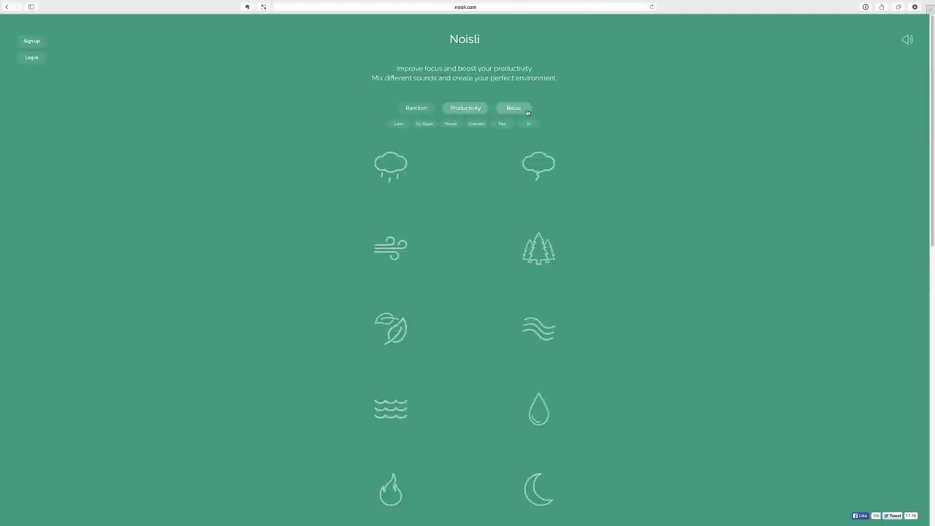
pyautogui.scroll(-5, 685, 276)
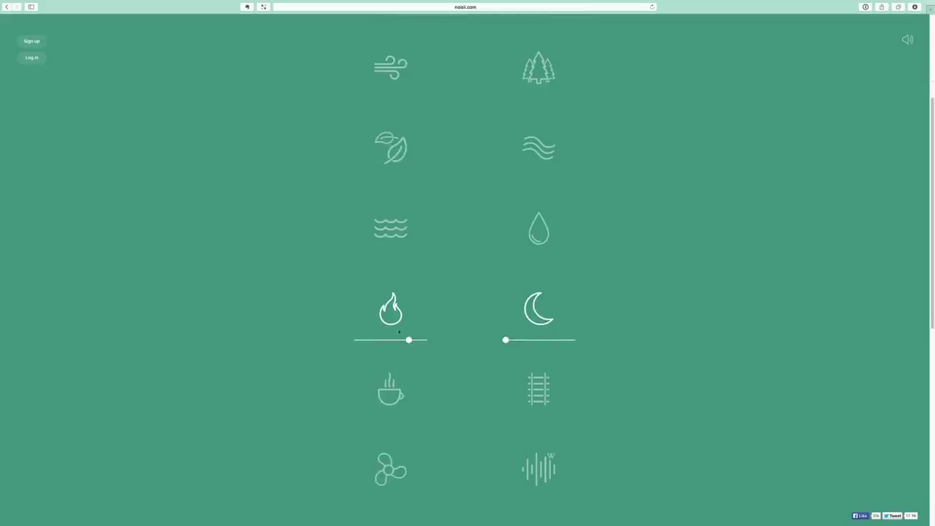
pyautogui.scroll(2, 542, 338)
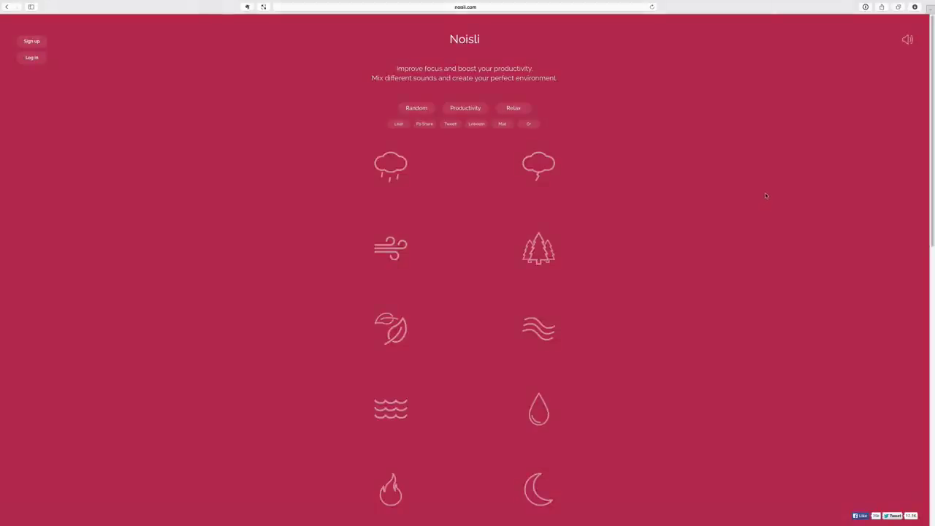
pyautogui.click(909, 42)
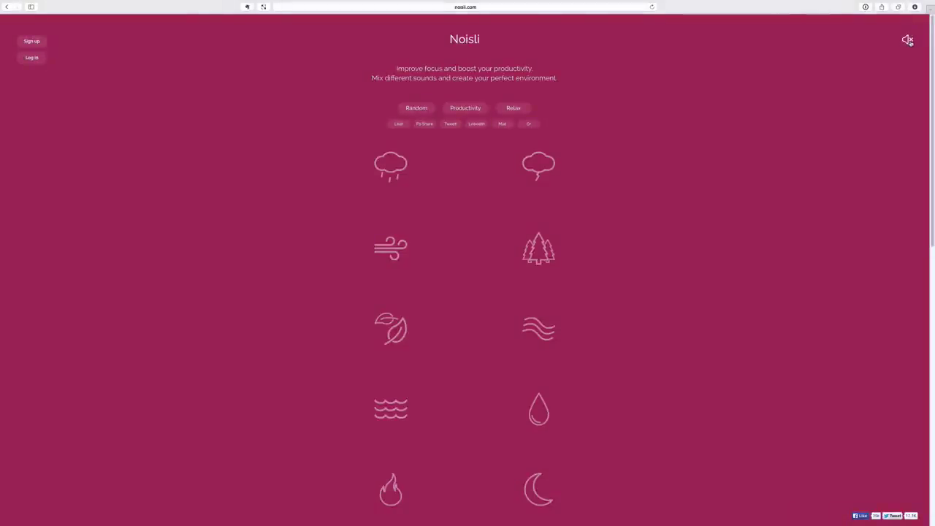
pyautogui.click(909, 42)
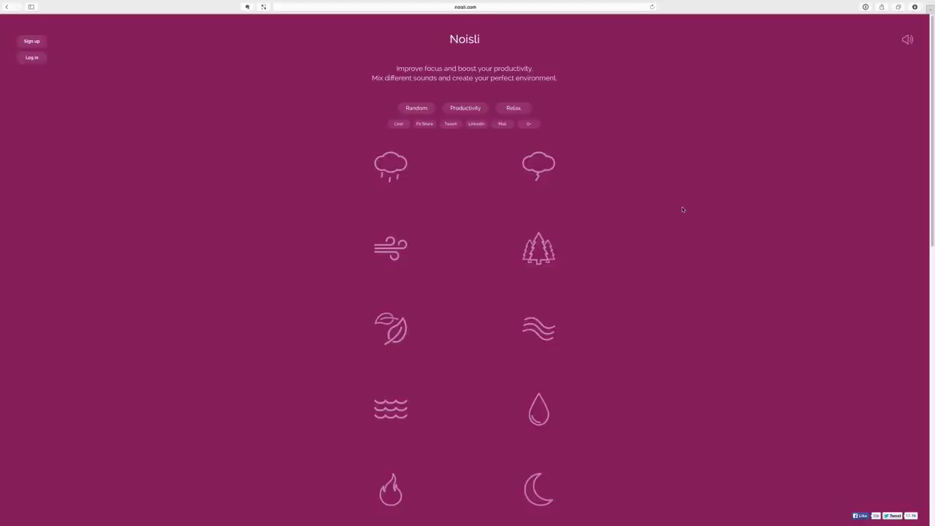
# - Open and dismiss the login dialog, then view the account menu and favorite combos panel
pyautogui.click(38, 59)
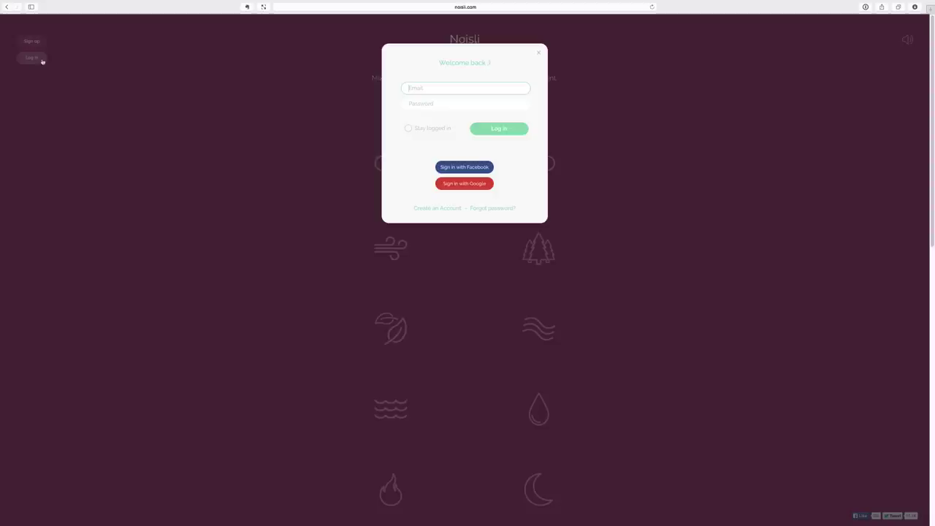
pyautogui.press('Escape')
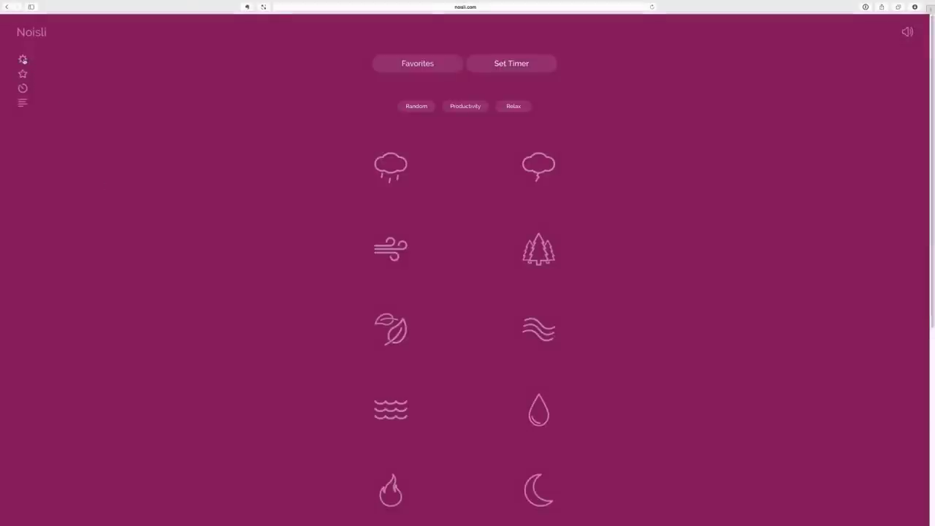
pyautogui.click(23, 60)
pyautogui.click(22, 73)
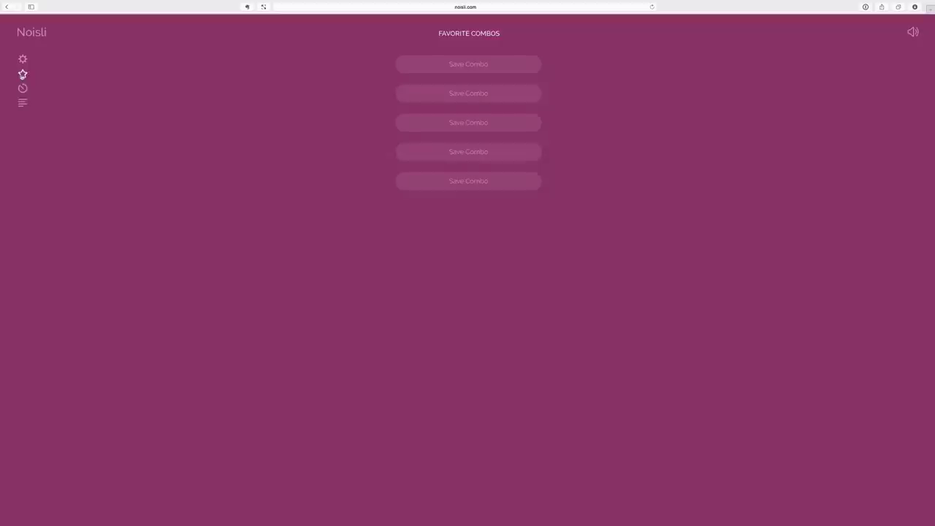
# - Set the timer to 15 minutes and open the distraction-free text editor
pyautogui.click(22, 89)
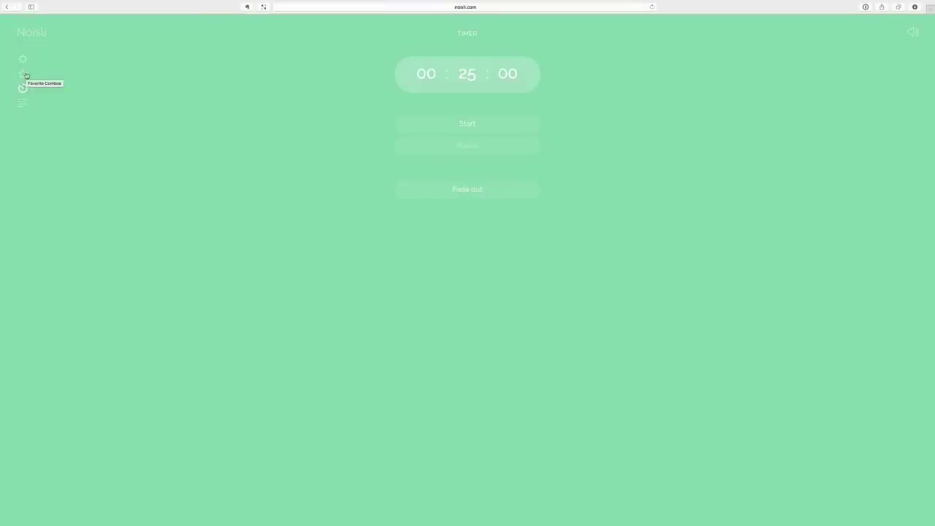
pyautogui.click(480, 75)
pyautogui.write('15')
pyautogui.click(25, 102)
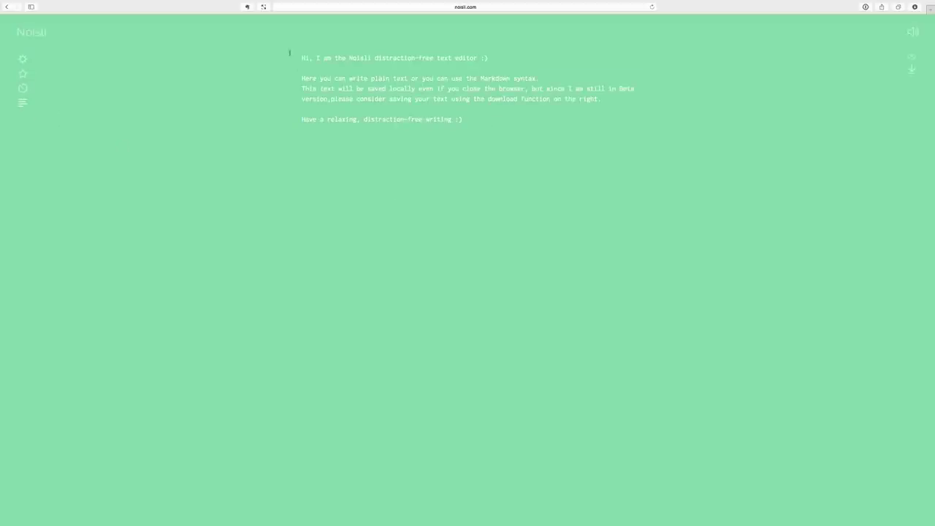
# - Replace the editor's welcome note with the random letters 'asojflsakdflksdfj'
pyautogui.moveTo(302, 58); pyautogui.dragTo(486, 128)
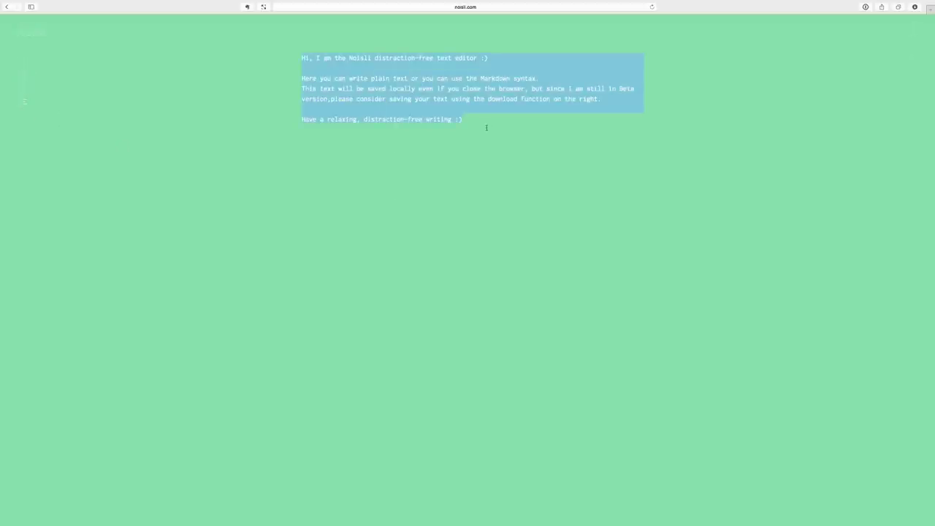
pyautogui.press('BackSpace')
pyautogui.write('asojflsakdflksdfj')
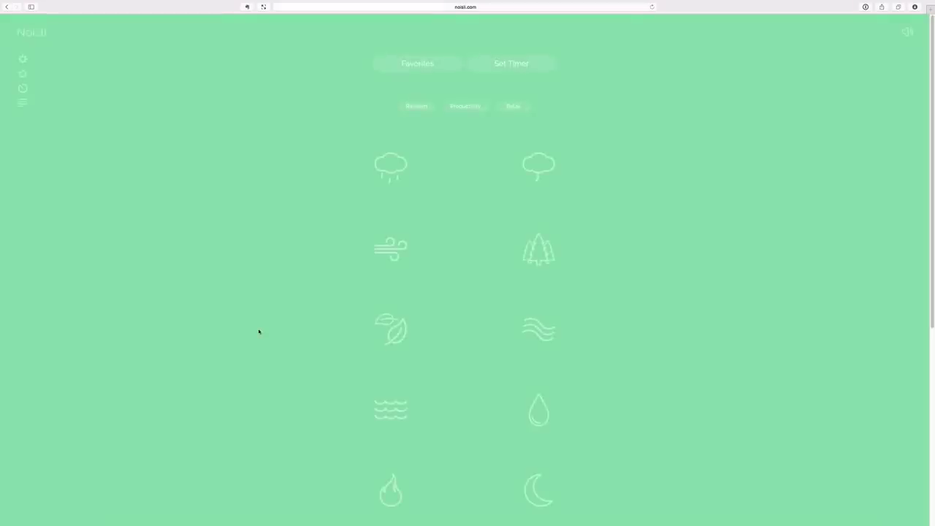
# - Turn on rain and thunder at lowered volumes and show the Favorite Combos panel
pyautogui.click(387, 173)
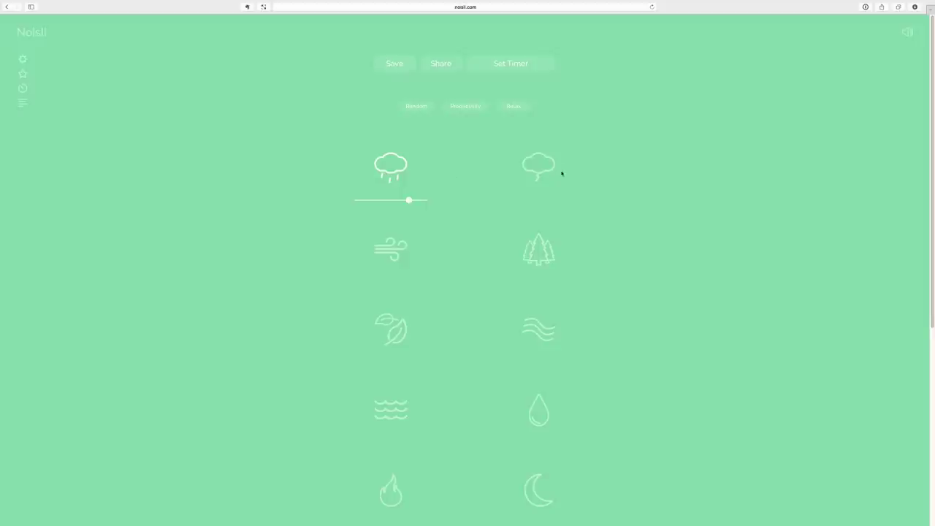
pyautogui.click(541, 174)
pyautogui.moveTo(554, 200); pyautogui.dragTo(542, 201)
pyautogui.moveTo(406, 202); pyautogui.dragTo(391, 203)
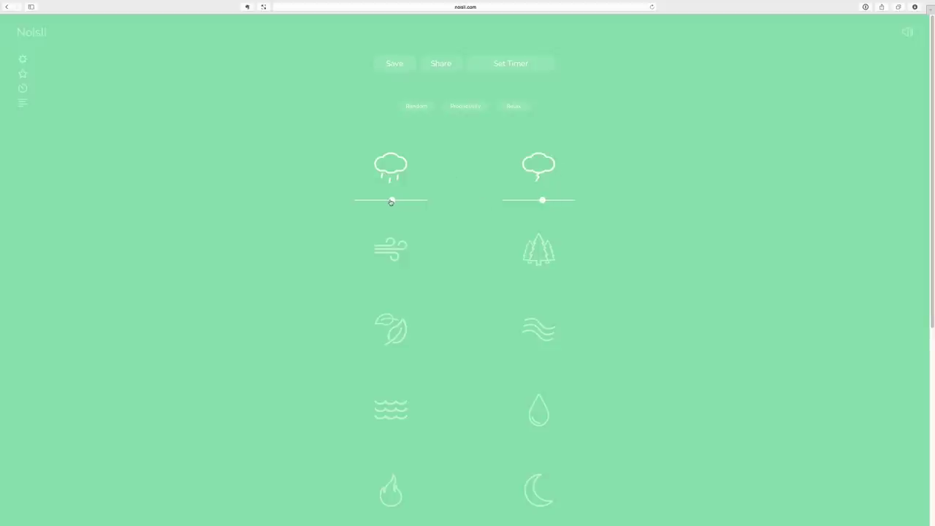
pyautogui.click(24, 75)
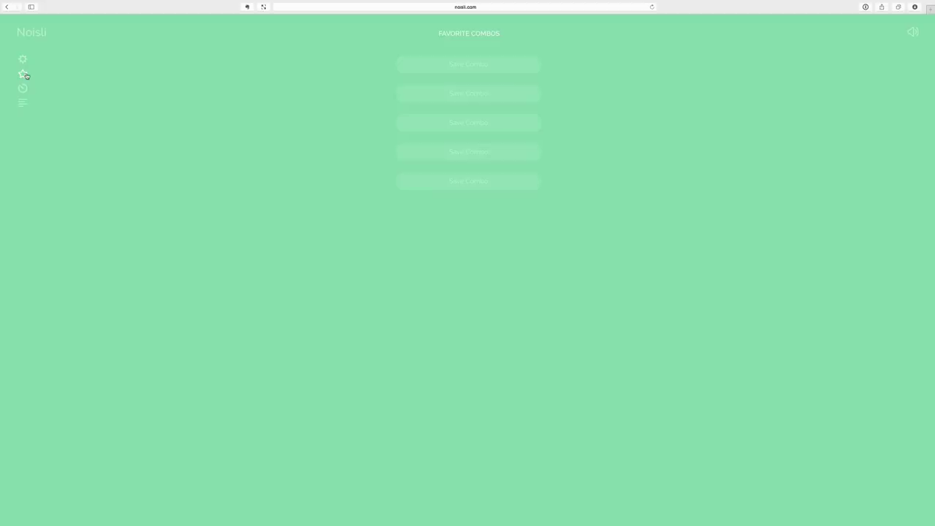